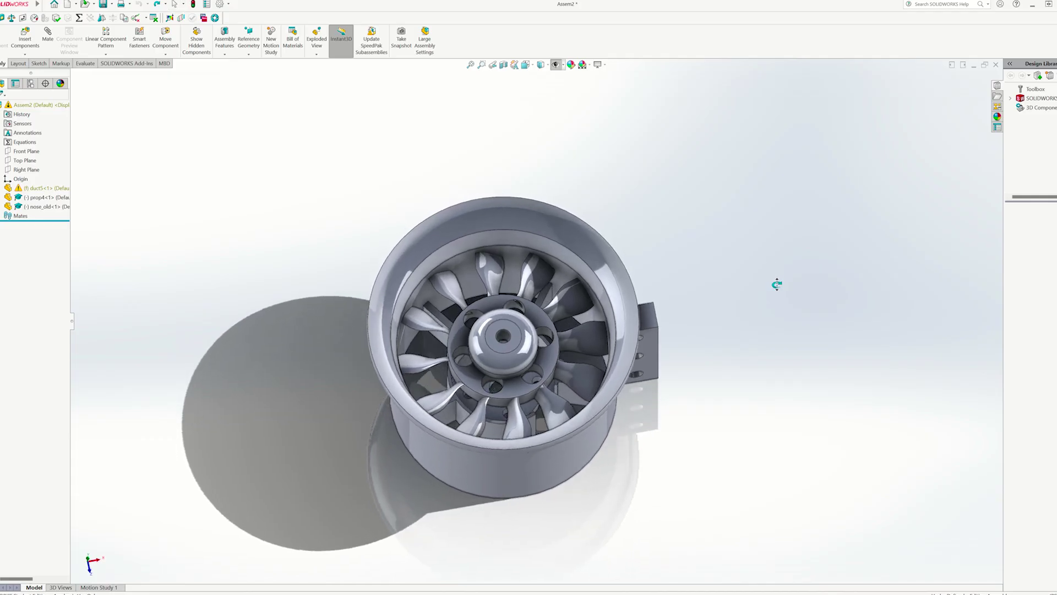
Step: Inspect the old fan assembly's inlet chamfer and small rounded nose from the front
{"action": "left_click_drag", "start_coordinate": [780, 295], "coordinate": [784, 222]}
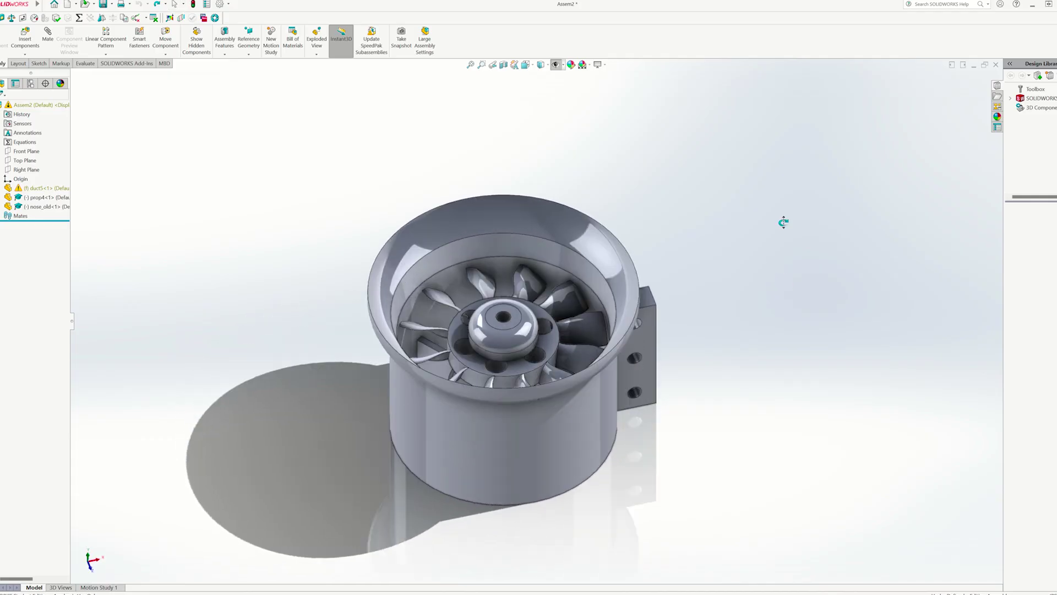
{"action": "scroll", "coordinate": [541, 252], "scroll_direction": "down", "scroll_amount": 8}
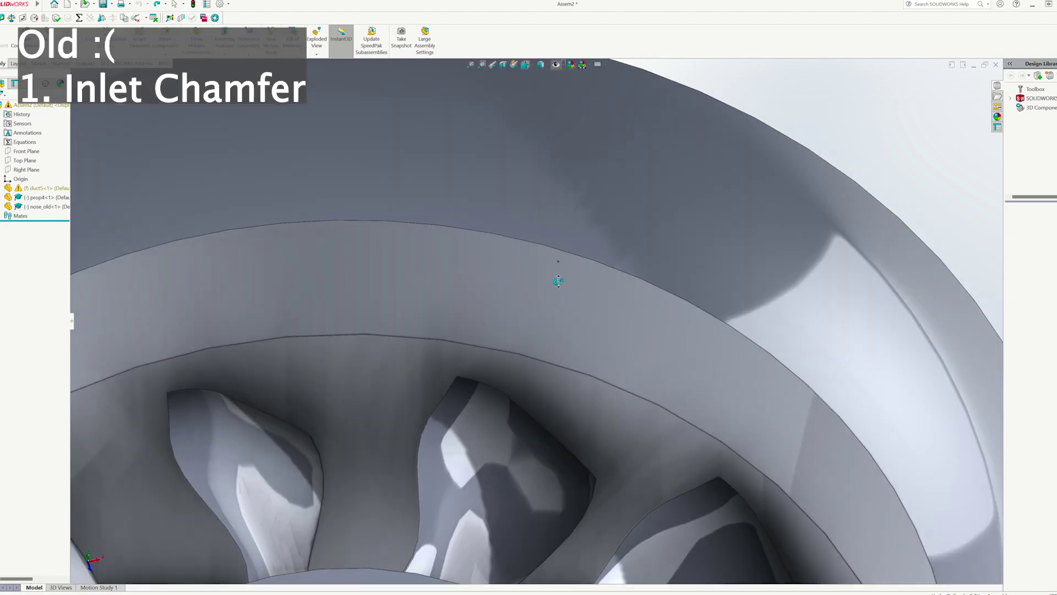
{"action": "left_click_drag", "start_coordinate": [558, 281], "coordinate": [564, 256]}
{"action": "scroll", "coordinate": [561, 297], "scroll_direction": "up", "scroll_amount": 10}
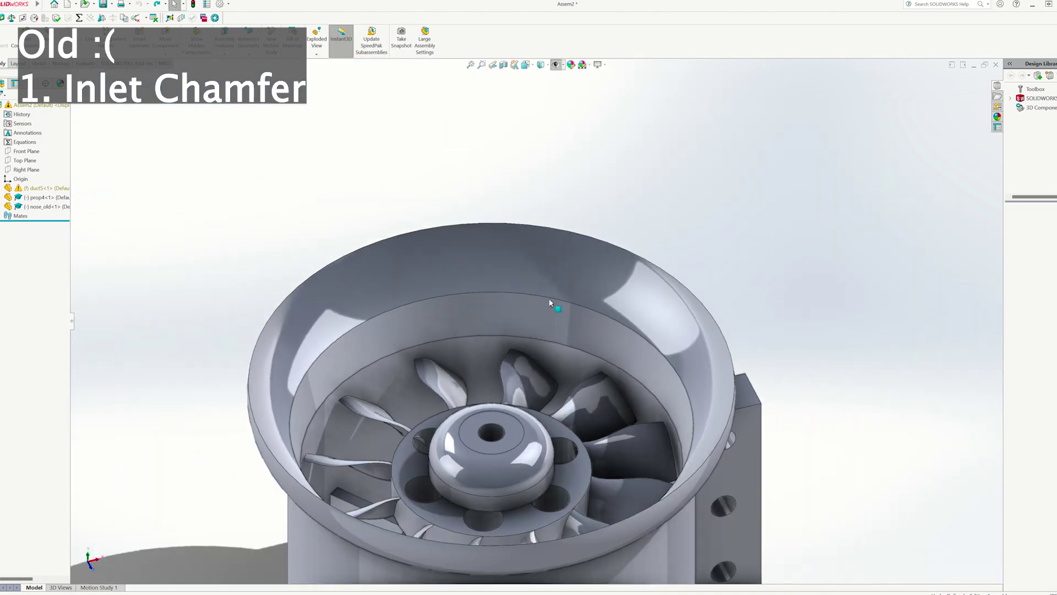
{"action": "scroll", "coordinate": [539, 375], "scroll_direction": "down", "scroll_amount": 10}
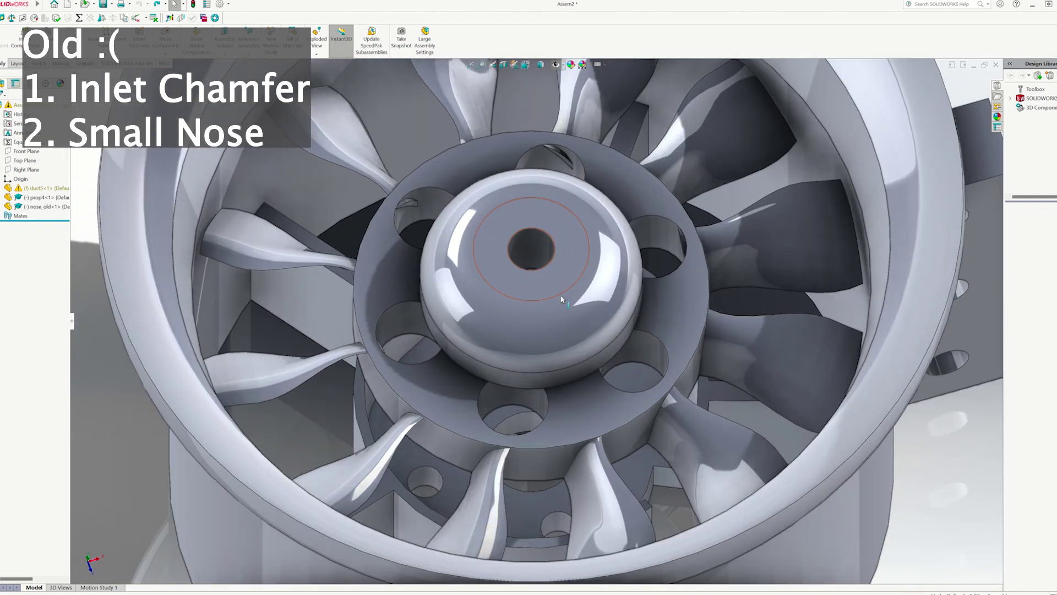
Step: Hide the propeller in the old assembly and examine the edges of the stator vanes behind it
{"action": "left_click", "coordinate": [581, 407]}
{"action": "left_click_drag", "start_coordinate": [572, 382], "coordinate": [567, 343]}
{"action": "scroll", "coordinate": [563, 385], "scroll_direction": "up", "scroll_amount": 6}
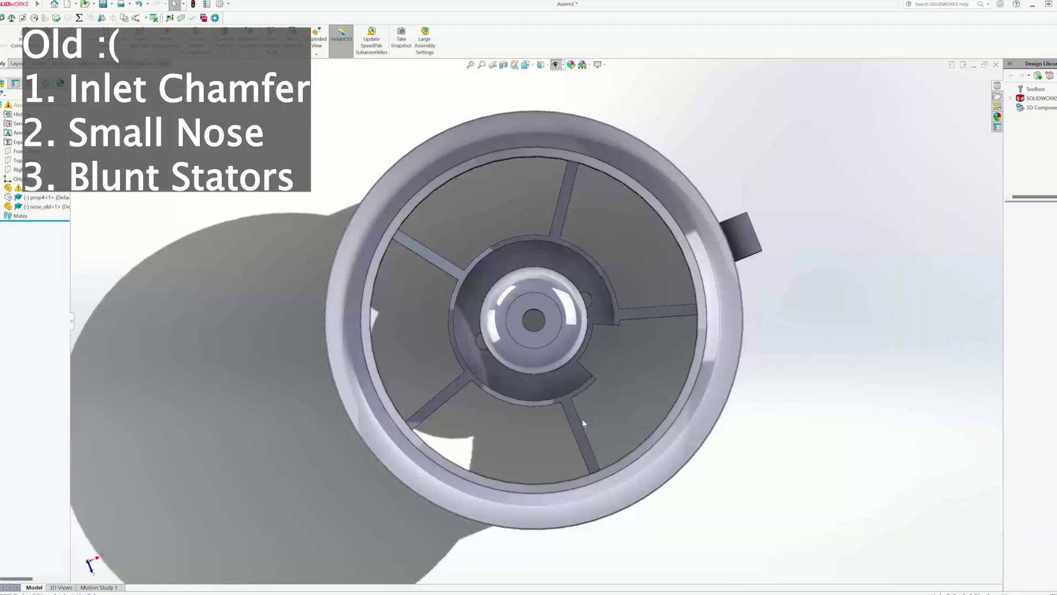
{"action": "scroll", "coordinate": [551, 353], "scroll_direction": "up", "scroll_amount": 3}
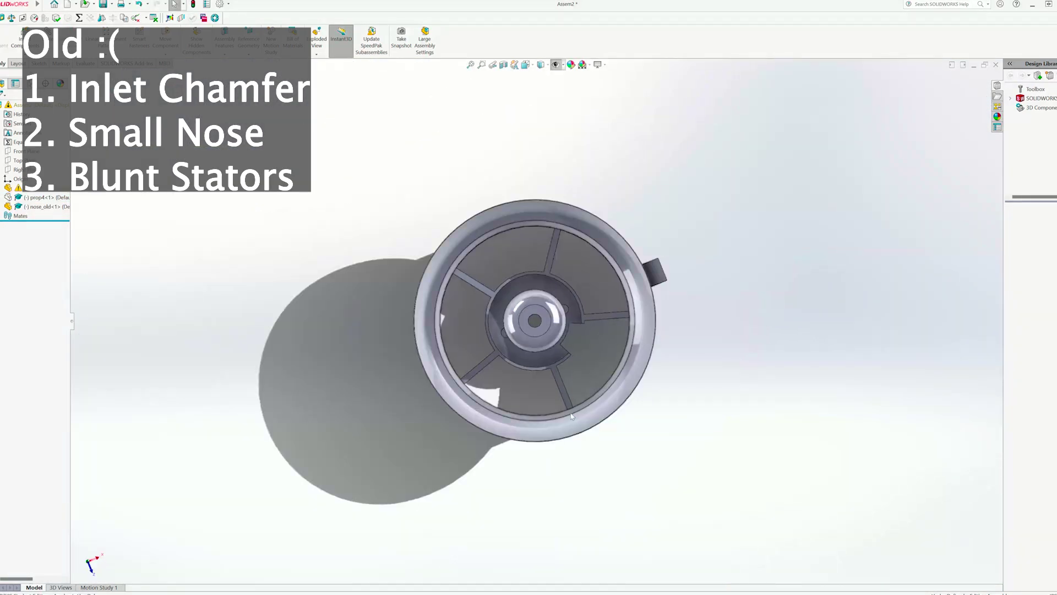
{"action": "scroll", "coordinate": [551, 353], "scroll_direction": "down", "scroll_amount": 8}
{"action": "scroll", "coordinate": [550, 350], "scroll_direction": "up", "scroll_amount": 3}
Step: Examine the rear of the old duct around the motor mount and stators
{"action": "left_click_drag", "start_coordinate": [550, 349], "coordinate": [507, 331]}
{"action": "scroll", "coordinate": [544, 326], "scroll_direction": "up", "scroll_amount": 3}
{"action": "scroll", "coordinate": [544, 325], "scroll_direction": "up", "scroll_amount": 3}
{"action": "scroll", "coordinate": [519, 306], "scroll_direction": "down", "scroll_amount": 4}
{"action": "scroll", "coordinate": [507, 357], "scroll_direction": "down", "scroll_amount": 3}
{"action": "scroll", "coordinate": [504, 363], "scroll_direction": "up", "scroll_amount": 5}
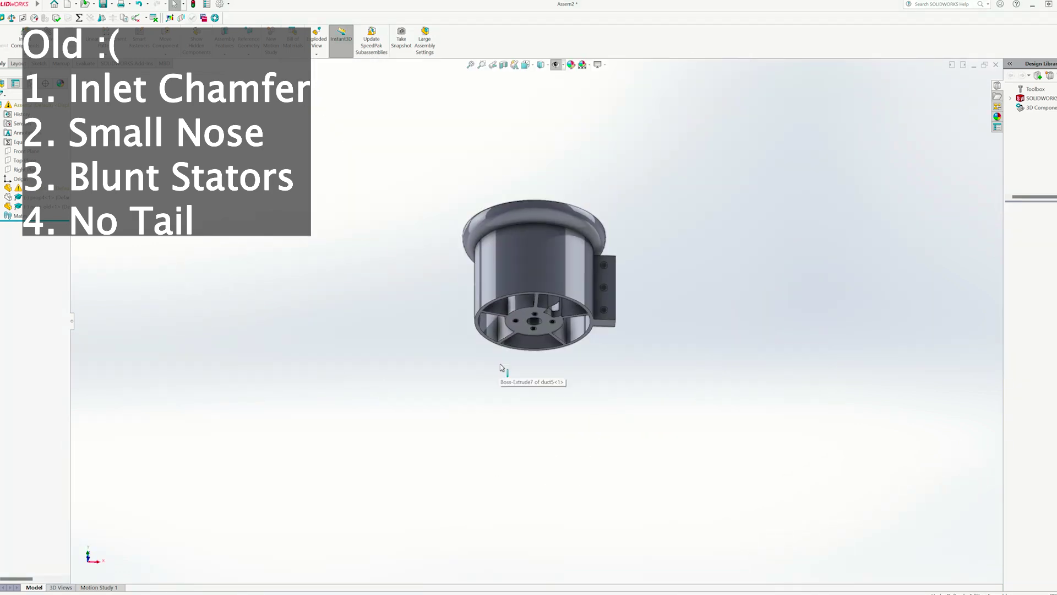
Step: Look through the old duct's inlet and inspect the joint between the duct and the attached tube
{"action": "left_click_drag", "start_coordinate": [502, 368], "coordinate": [578, 362]}
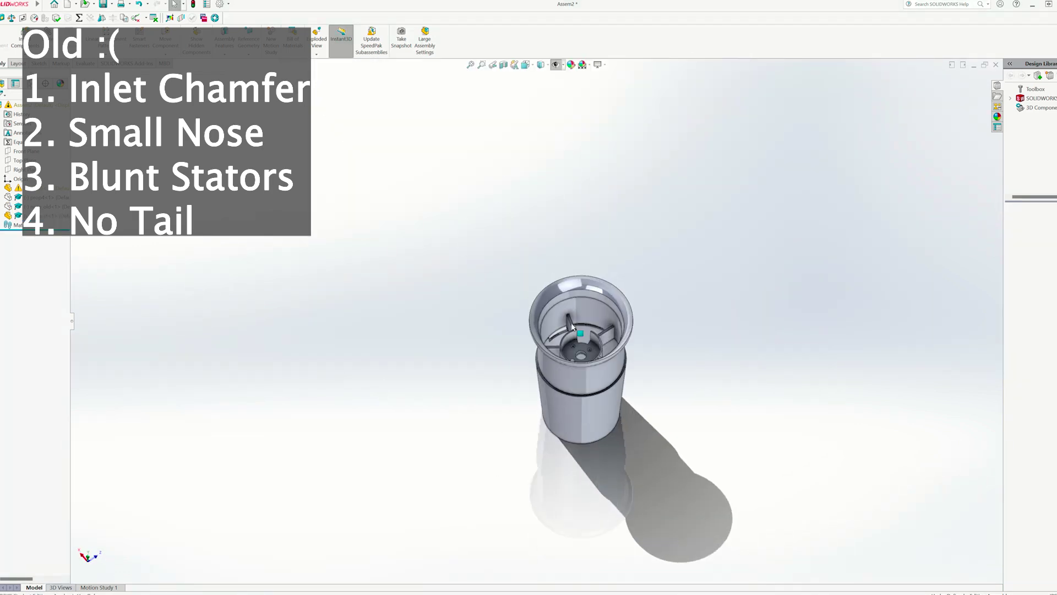
{"action": "scroll", "coordinate": [617, 355], "scroll_direction": "down", "scroll_amount": 6}
{"action": "scroll", "coordinate": [617, 340], "scroll_direction": "down", "scroll_amount": 6}
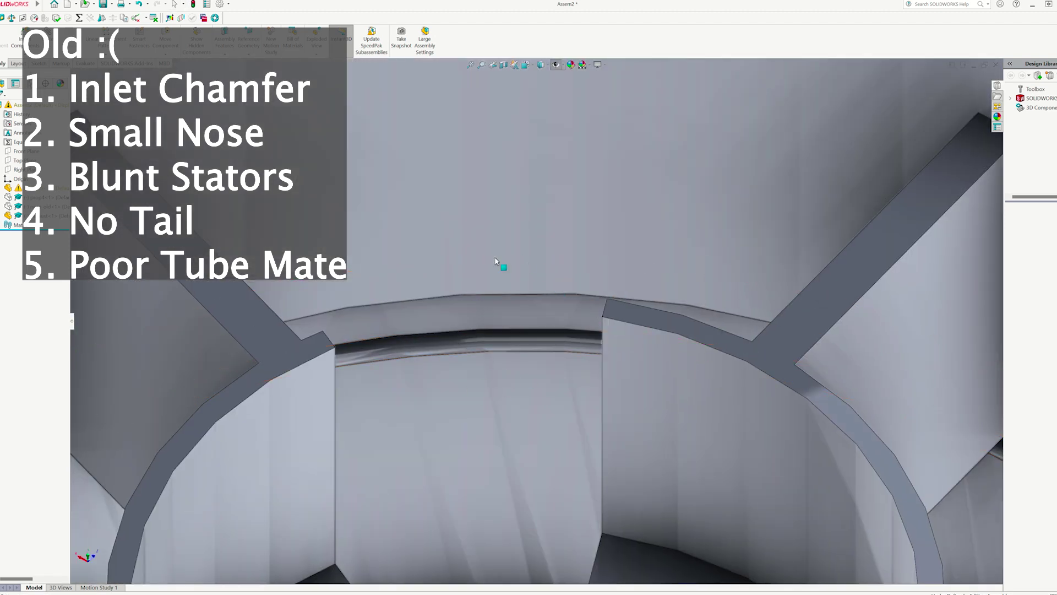
{"action": "scroll", "coordinate": [503, 369], "scroll_direction": "up", "scroll_amount": 8}
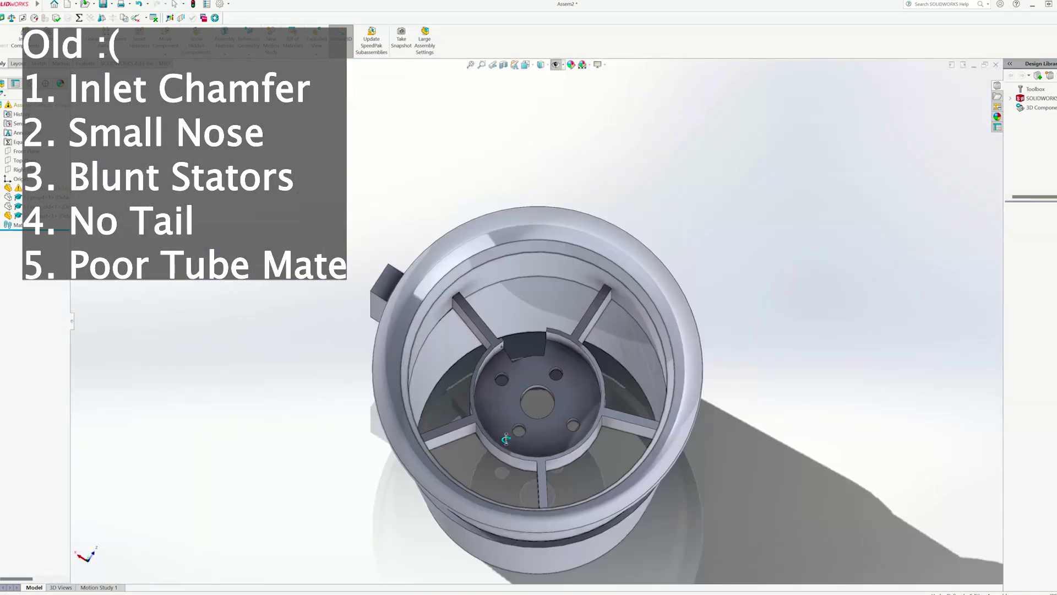
{"action": "left_click_drag", "start_coordinate": [505, 439], "coordinate": [507, 455]}
Step: Switch to the new fan assembly and examine its inlet fillet from the front and the side
{"action": "left_click_drag", "start_coordinate": [570, 218], "coordinate": [524, 324]}
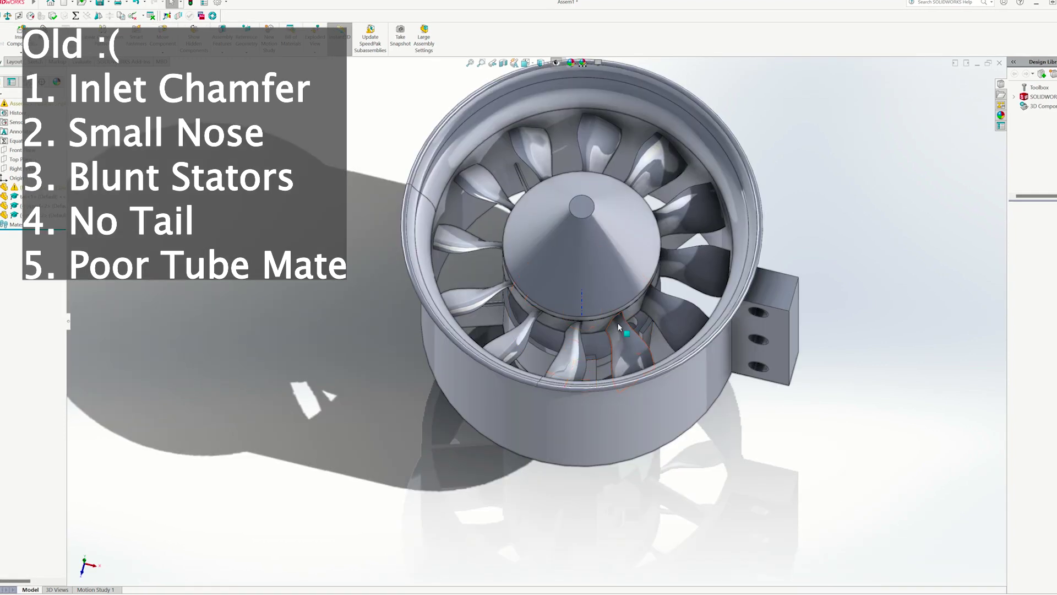
{"action": "scroll", "coordinate": [592, 193], "scroll_direction": "down", "scroll_amount": 10}
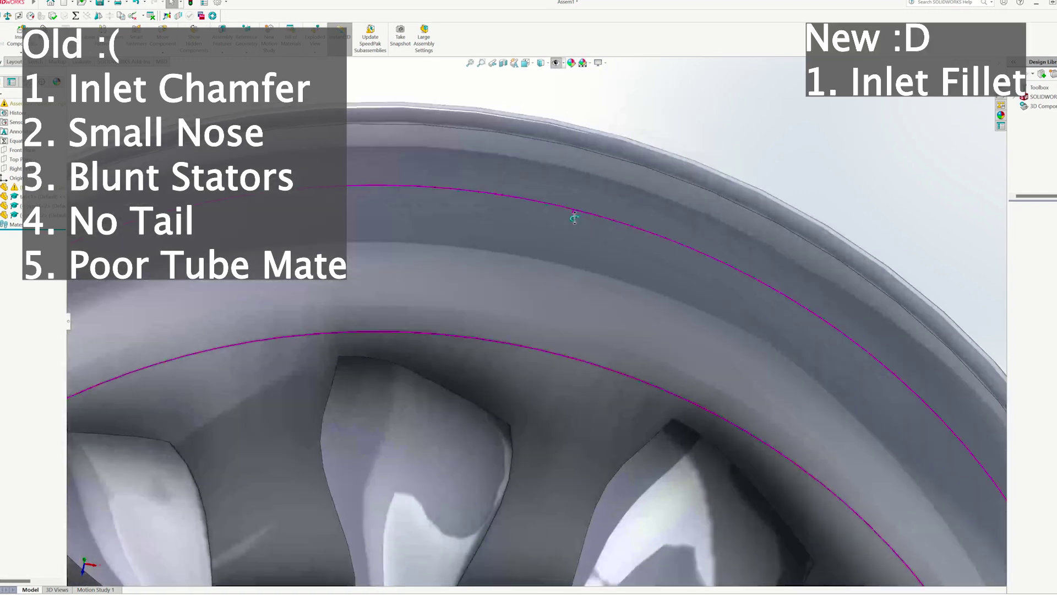
{"action": "left_click_drag", "start_coordinate": [574, 218], "coordinate": [483, 91]}
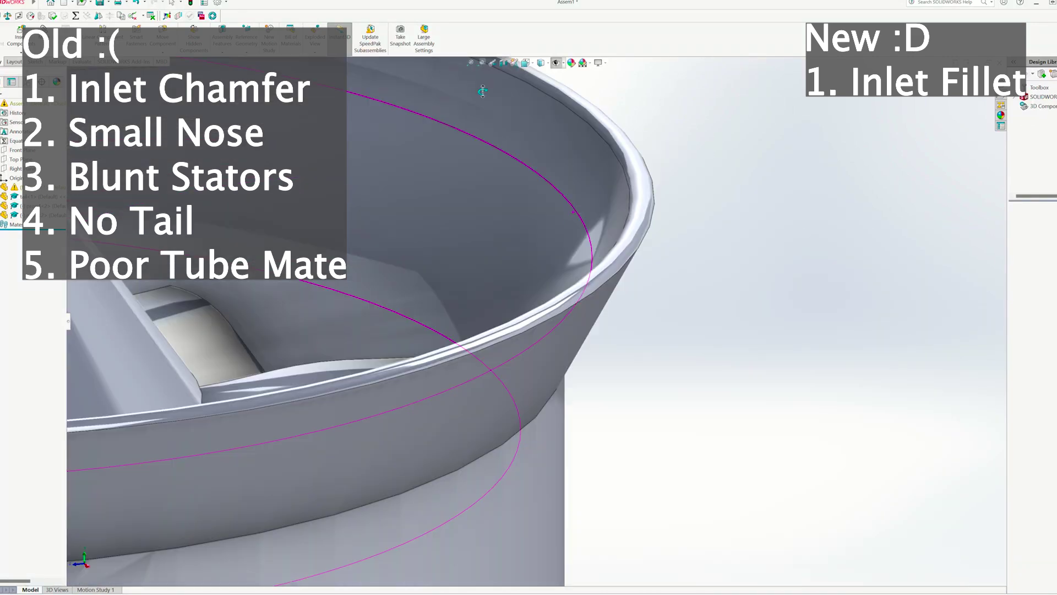
{"action": "scroll", "coordinate": [604, 196], "scroll_direction": "up", "scroll_amount": 10}
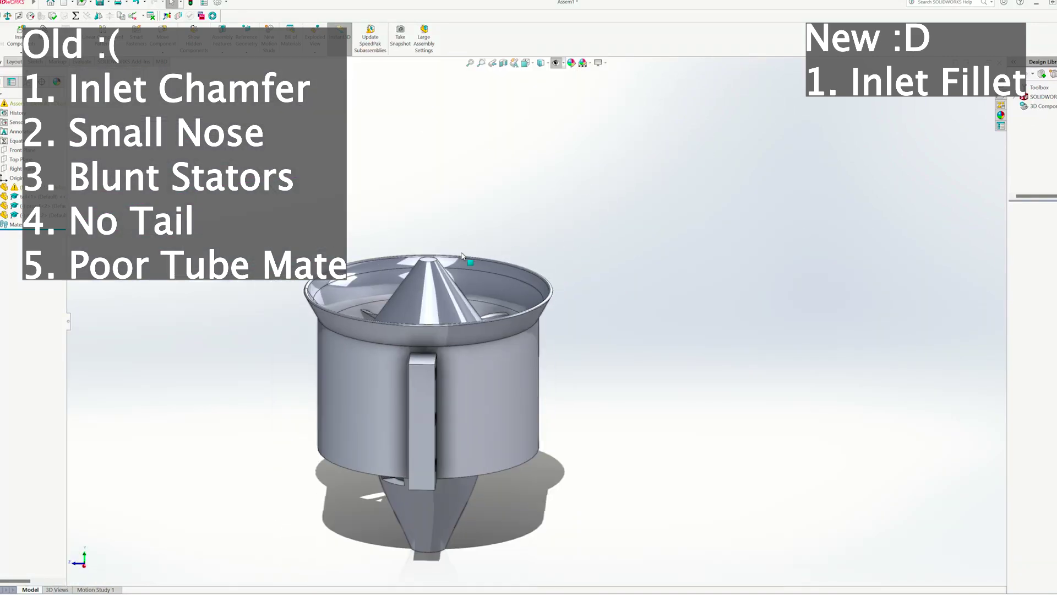
{"action": "left_click_drag", "start_coordinate": [461, 255], "coordinate": [216, 394]}
Step: Select the conical face of the new assembly's nose and inspect its size and shape
{"action": "scroll", "coordinate": [216, 394], "scroll_direction": "down", "scroll_amount": 5}
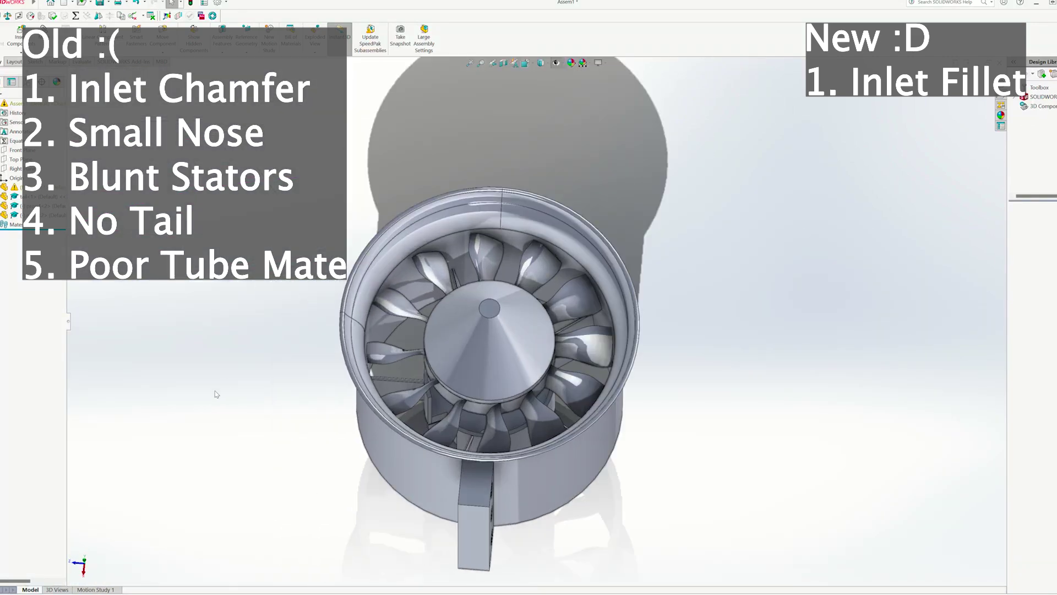
{"action": "scroll", "coordinate": [413, 352], "scroll_direction": "down", "scroll_amount": 2}
{"action": "left_click", "coordinate": [512, 359]}
{"action": "scroll", "coordinate": [538, 319], "scroll_direction": "down", "scroll_amount": 2}
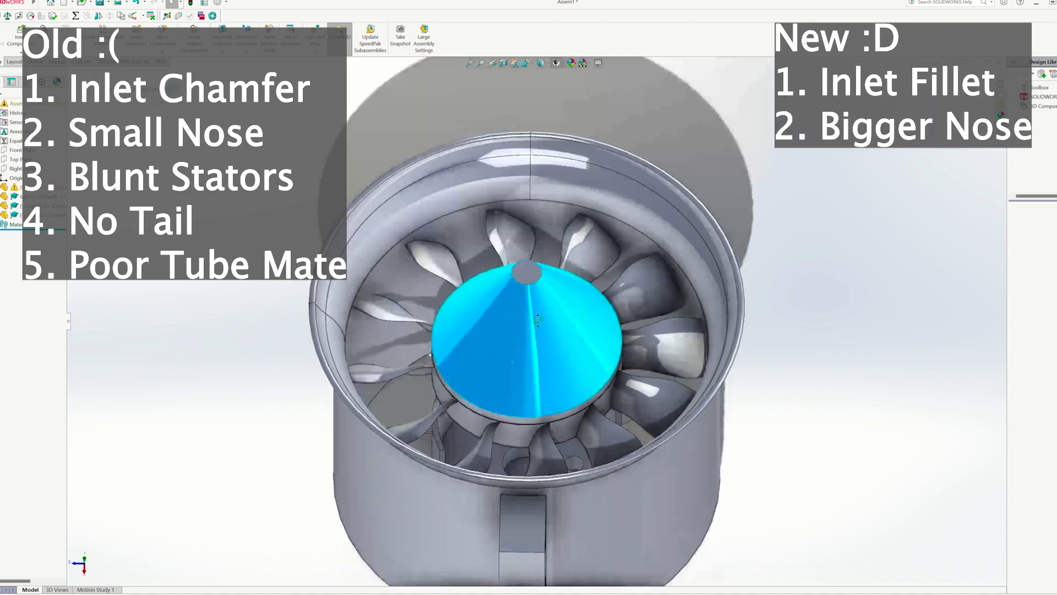
{"action": "left_click_drag", "start_coordinate": [538, 319], "coordinate": [543, 200]}
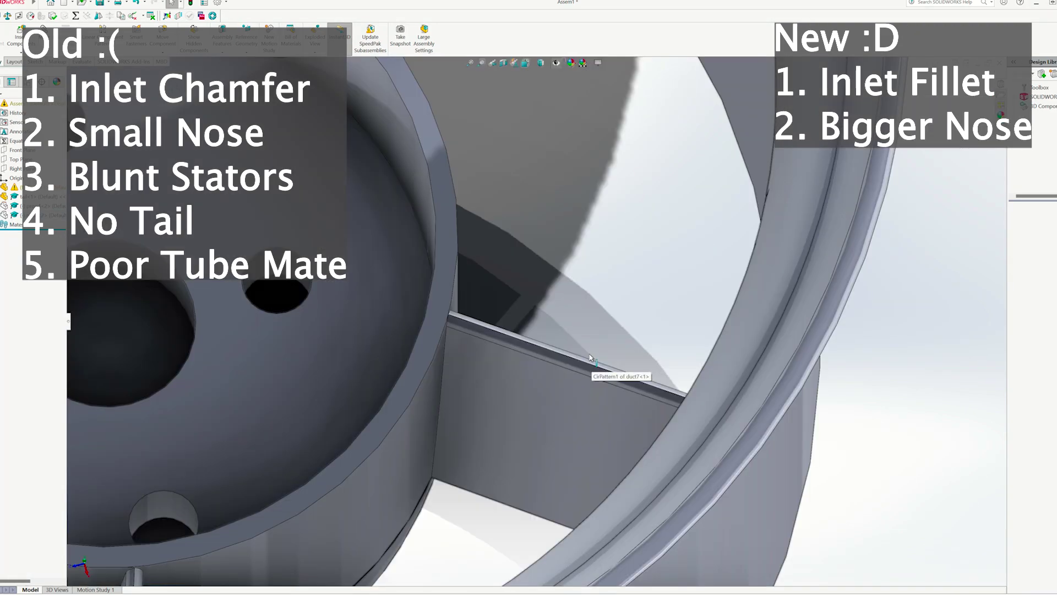
Step: Examine the rounded edges of the new duct's stators with the nose and propeller hidden
{"action": "left_click_drag", "start_coordinate": [609, 370], "coordinate": [561, 297]}
{"action": "scroll", "coordinate": [546, 256], "scroll_direction": "up", "scroll_amount": 3}
{"action": "scroll", "coordinate": [498, 289], "scroll_direction": "up", "scroll_amount": 5}
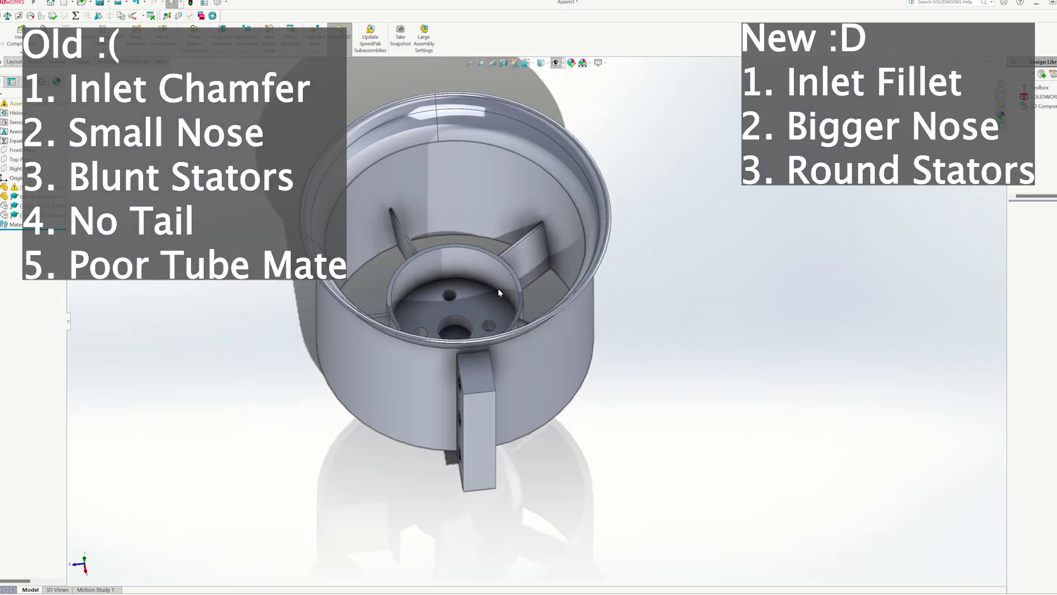
Step: Inspect the new assembly's tail and the duct's inner wall where it meets the tube
{"action": "scroll", "coordinate": [433, 263], "scroll_direction": "down", "scroll_amount": 5}
{"action": "scroll", "coordinate": [524, 311], "scroll_direction": "up", "scroll_amount": 8}
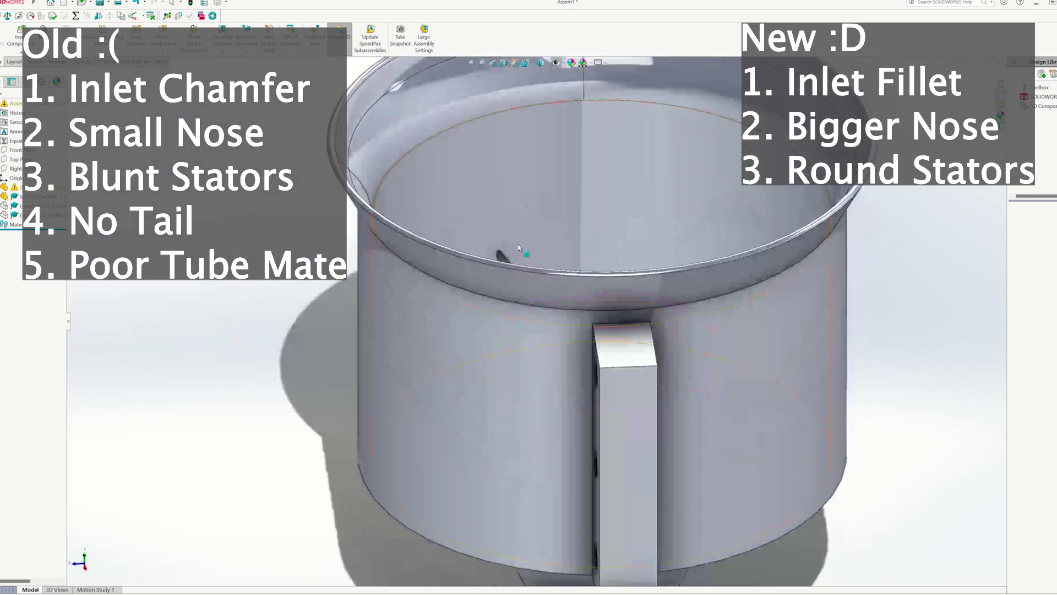
{"action": "left_click_drag", "start_coordinate": [528, 259], "coordinate": [441, 274]}
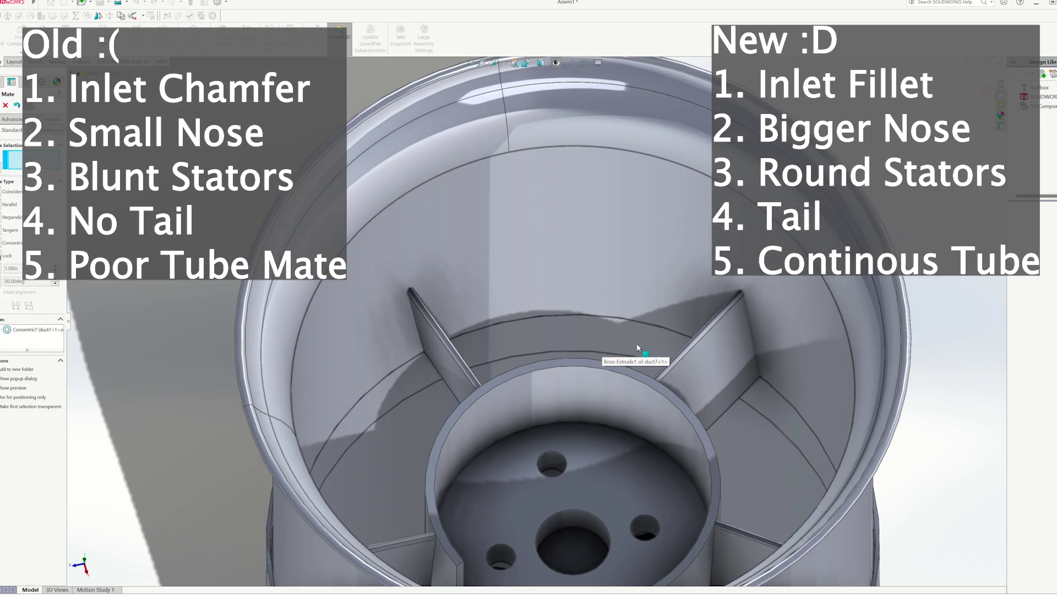
{"action": "scroll", "coordinate": [638, 348], "scroll_direction": "down", "scroll_amount": 10}
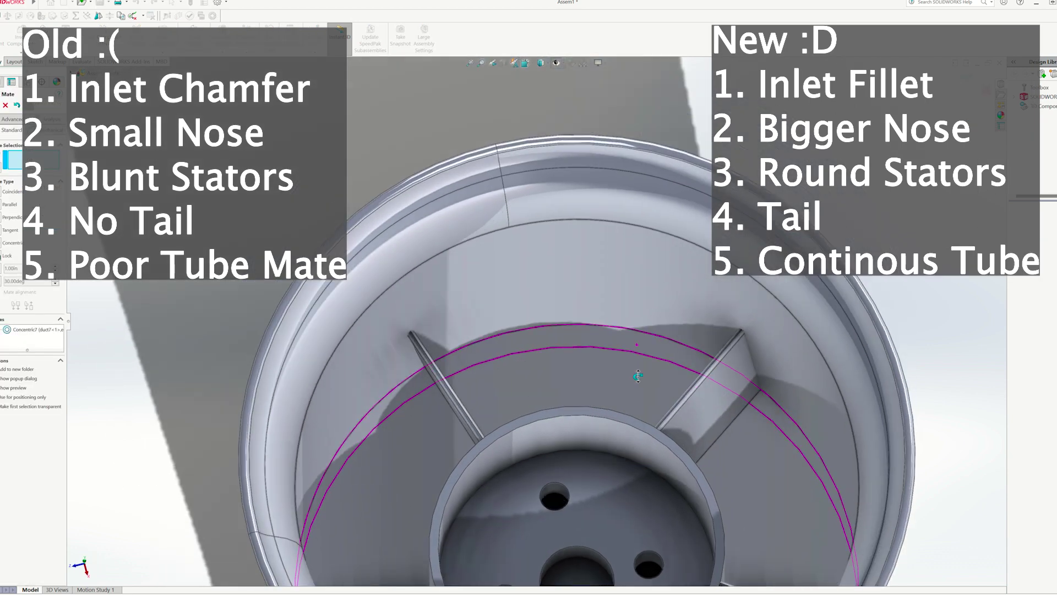
{"action": "scroll", "coordinate": [622, 338], "scroll_direction": "up", "scroll_amount": 10}
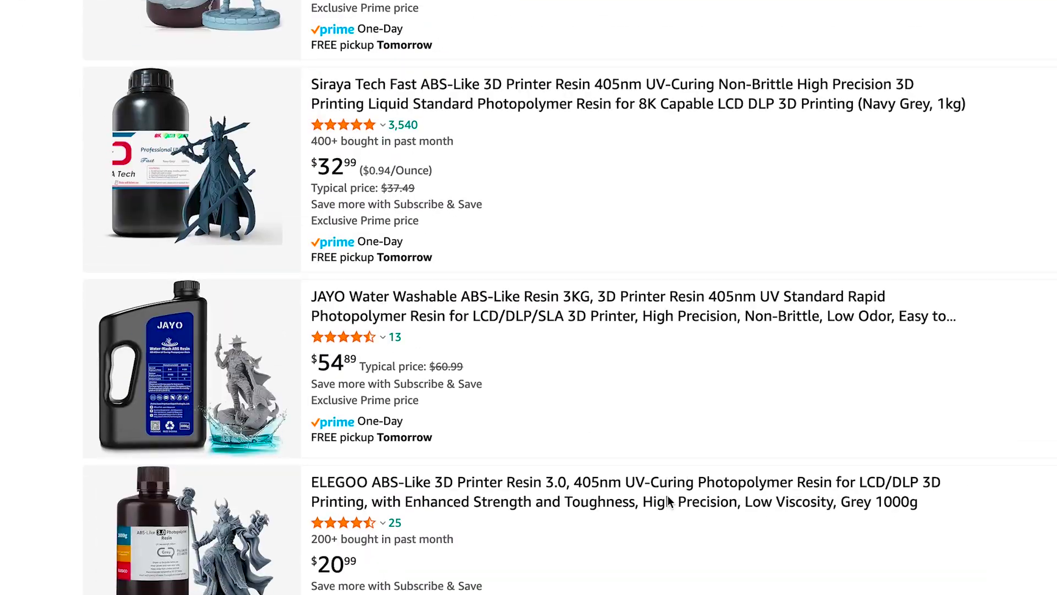
Step: Switch to the Amazon results and browse the ABS-like 3D printer resin listings
{"action": "scroll", "coordinate": [668, 495], "scroll_direction": "down", "scroll_amount": 6}
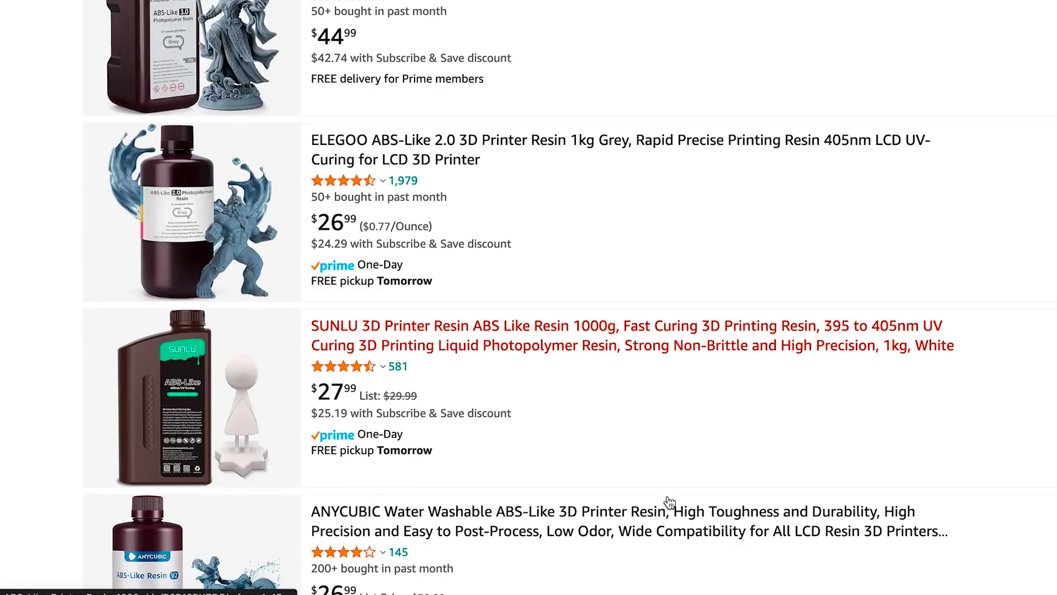